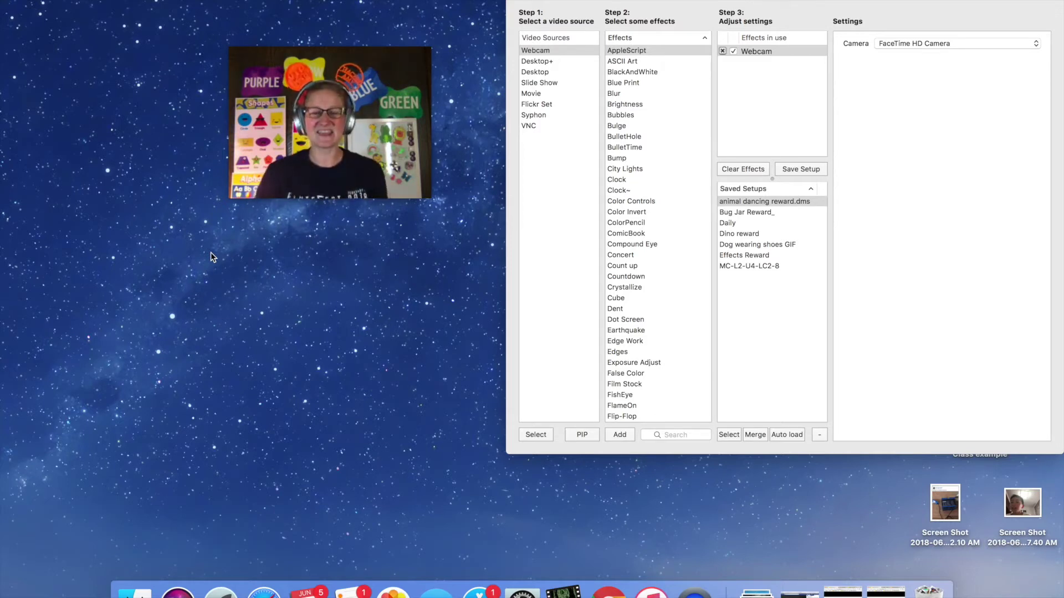
- Add a PIP Webcam layer over the webcam that uses the iPad as its camera
{"action": "left_click", "coordinate": [842, 2]}
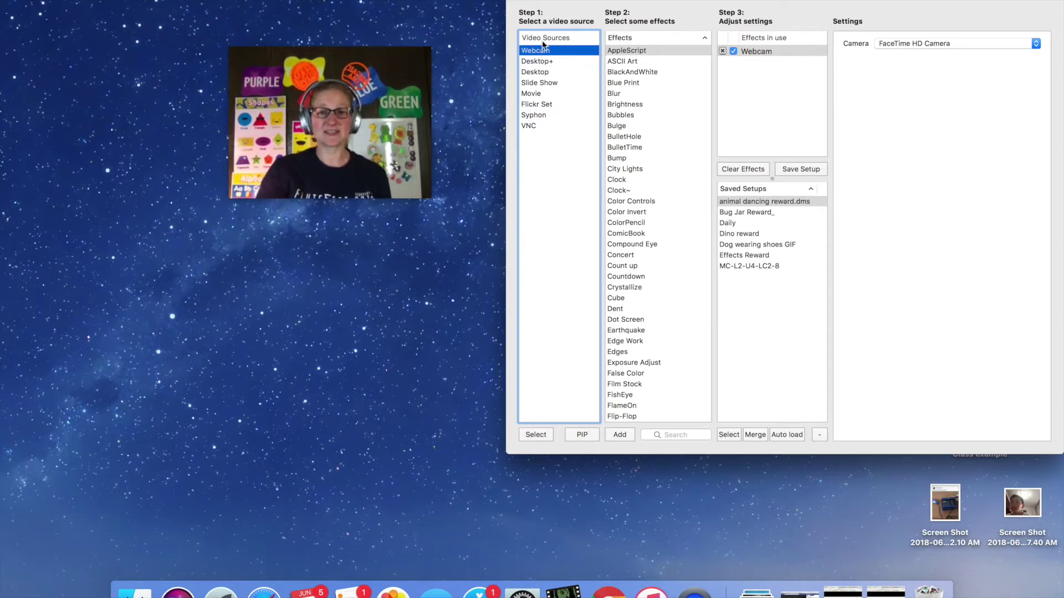
{"action": "left_click", "coordinate": [582, 435]}
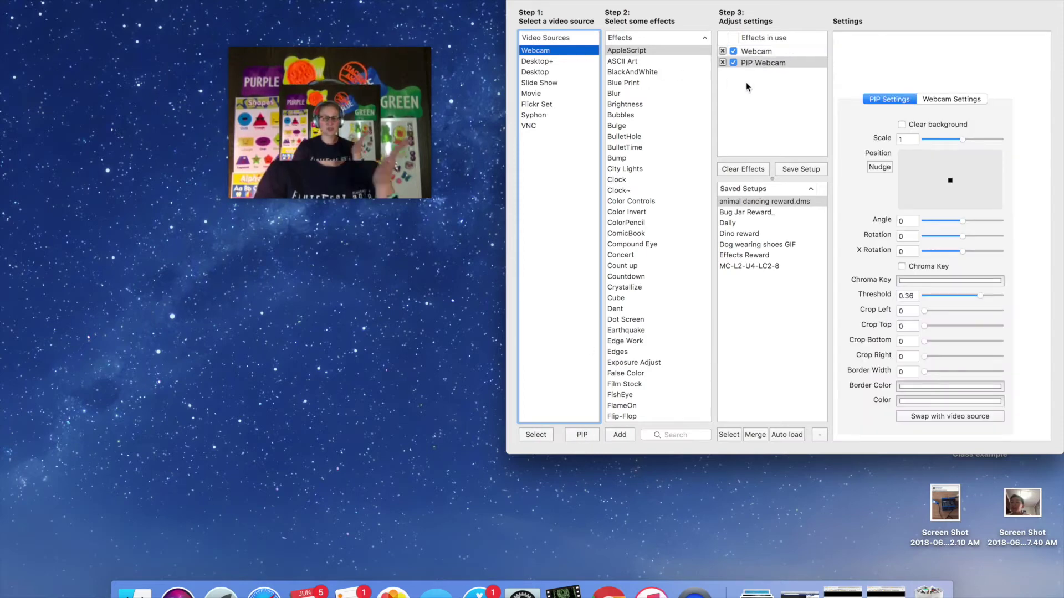
{"action": "left_click", "coordinate": [963, 98]}
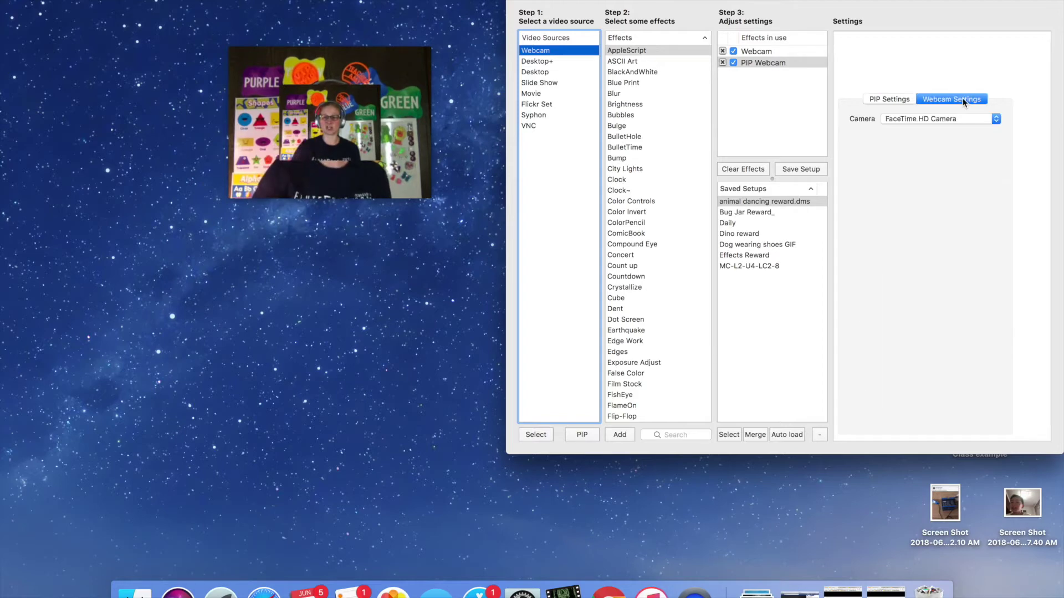
{"action": "left_click", "coordinate": [995, 119]}
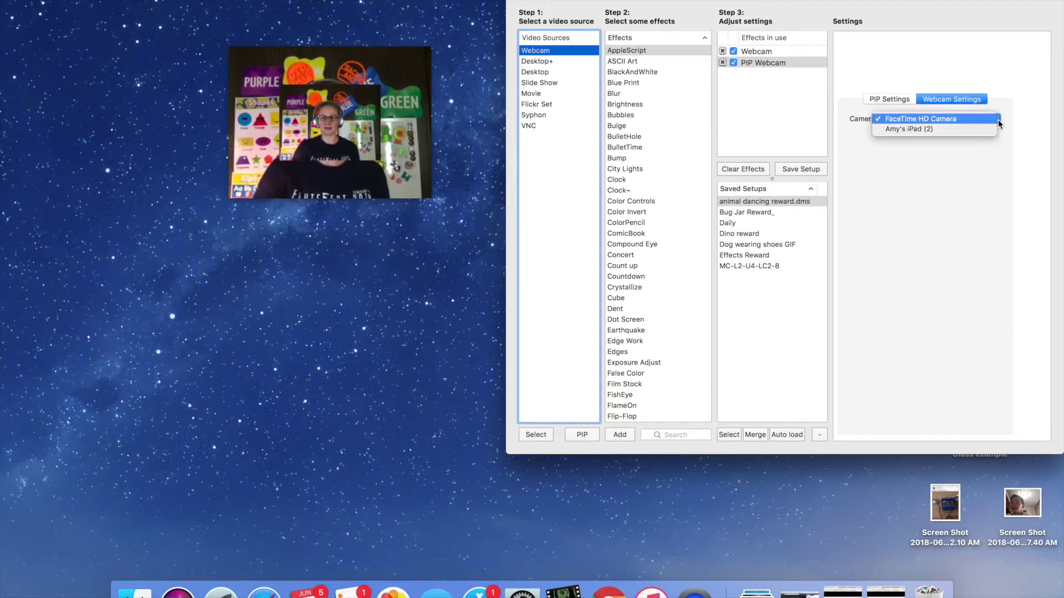
{"action": "left_click", "coordinate": [943, 129]}
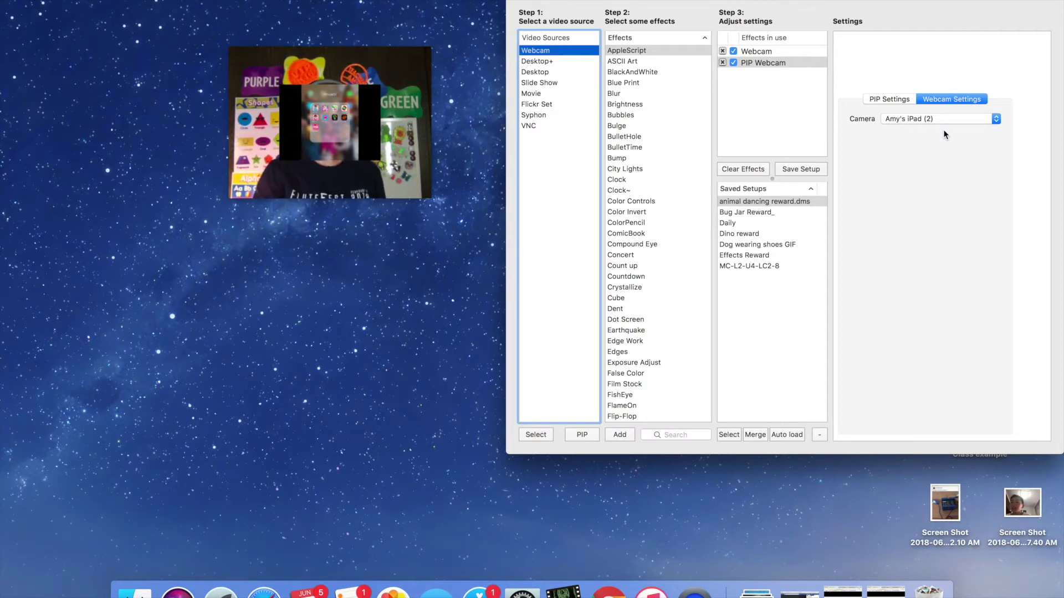
{"action": "left_click", "coordinate": [894, 98]}
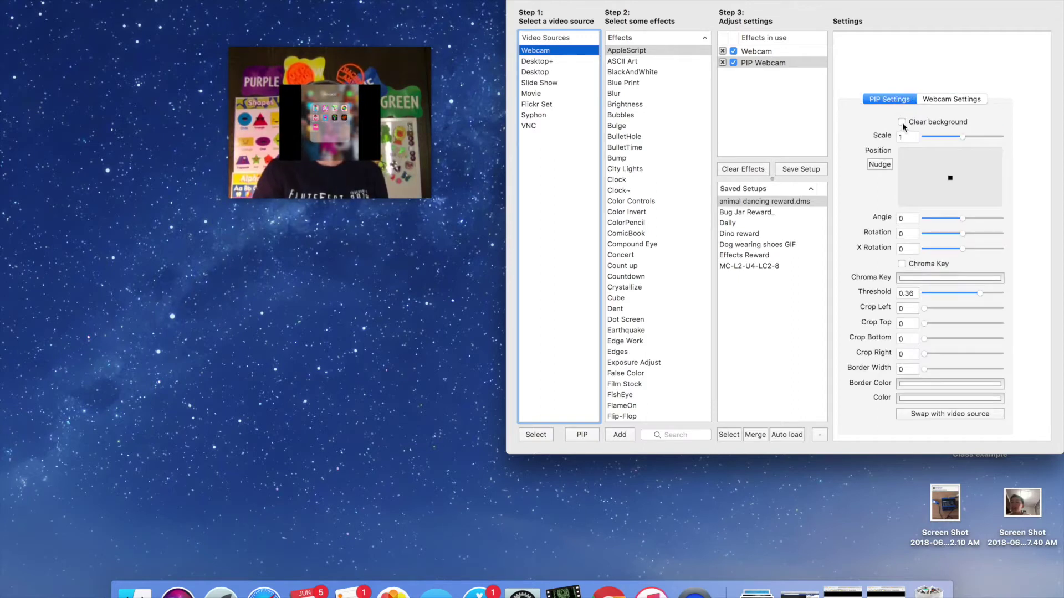
- Enable Clear background on the iPad inset and enlarge it to scale 2
{"action": "left_click", "coordinate": [902, 122]}
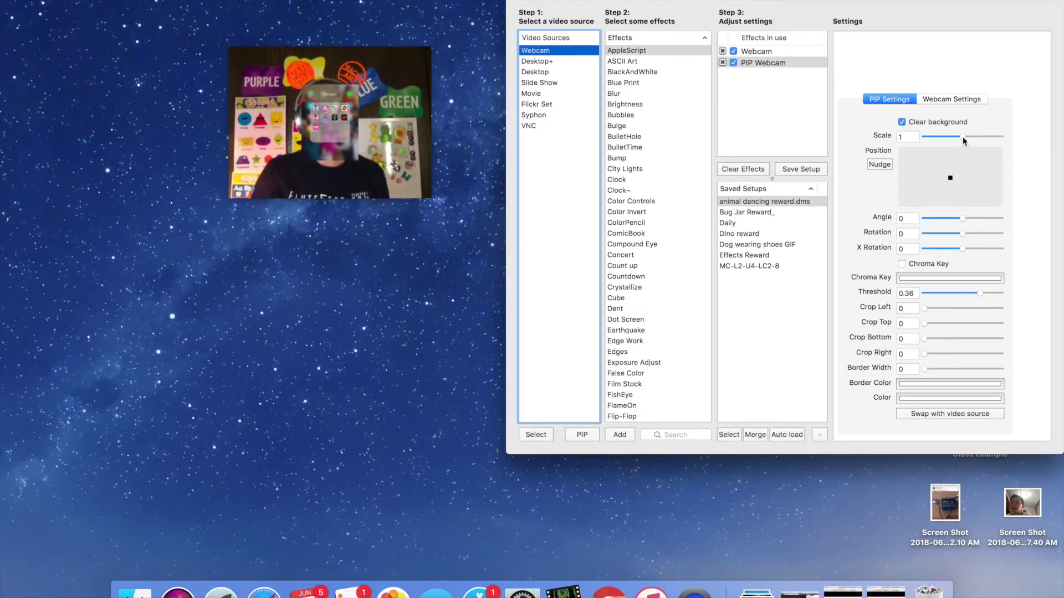
{"action": "left_click_drag", "start_coordinate": [963, 137], "coordinate": [1003, 140]}
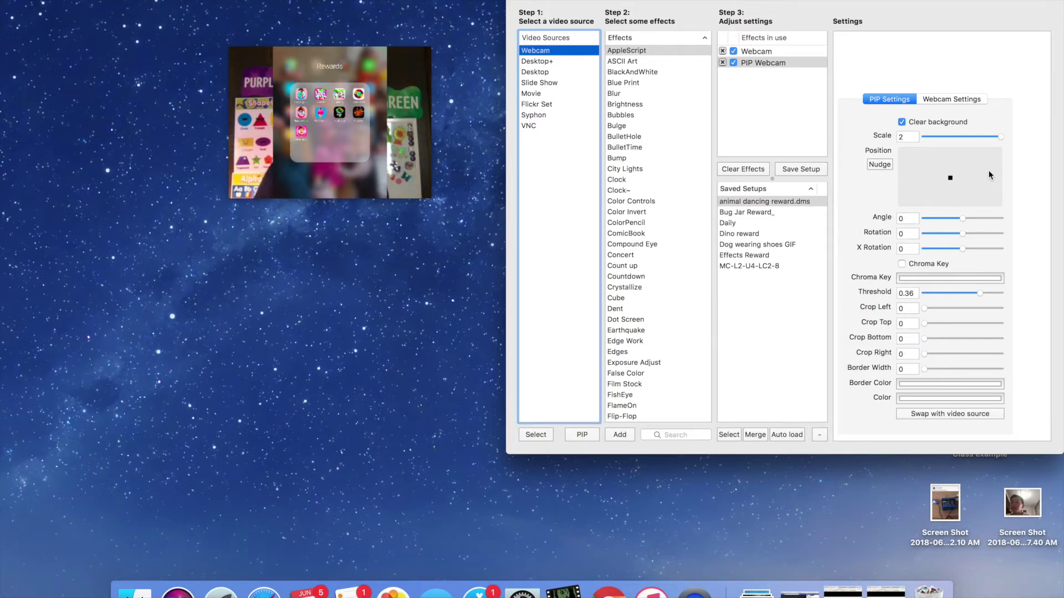
{"action": "left_click", "coordinate": [788, 61]}
- Rename the PIP Webcam layer to 'Ipad BIG' and reselect the Webcam source
{"action": "left_click", "coordinate": [783, 62]}
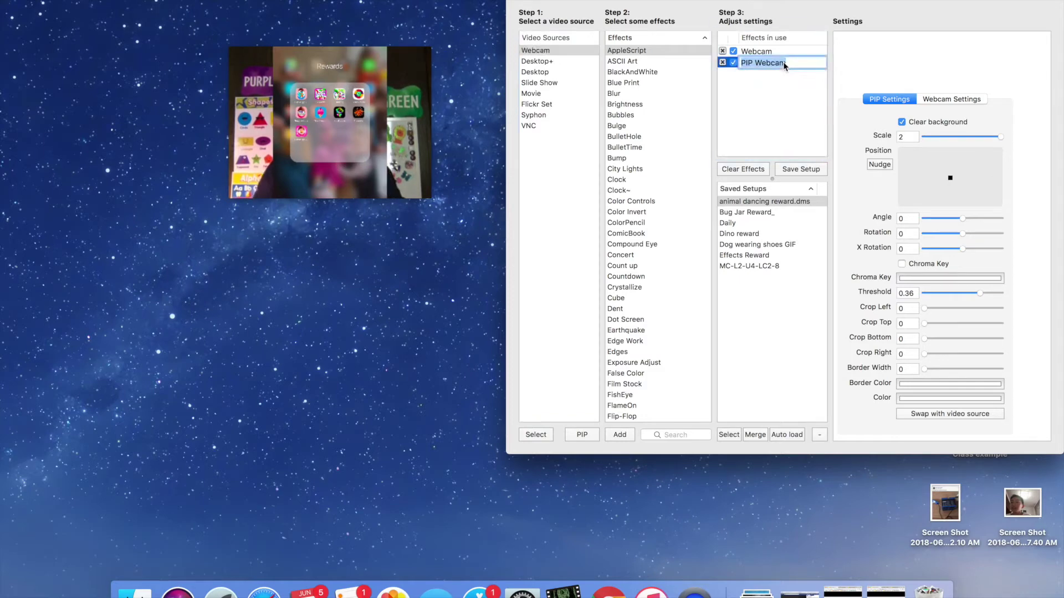
{"action": "type", "text": "Ipad BIG"}
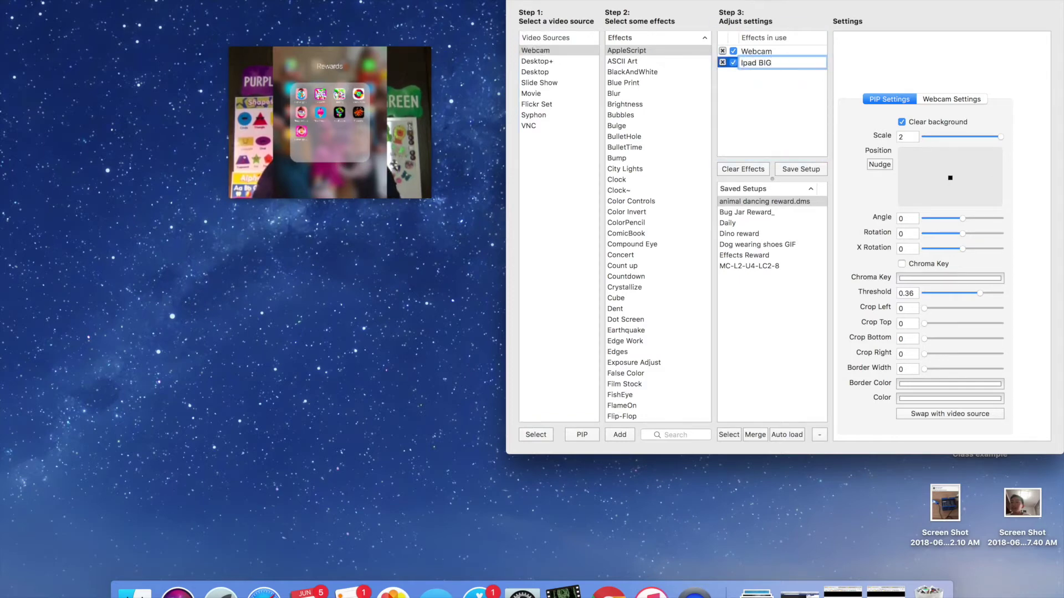
{"action": "key", "text": "Return"}
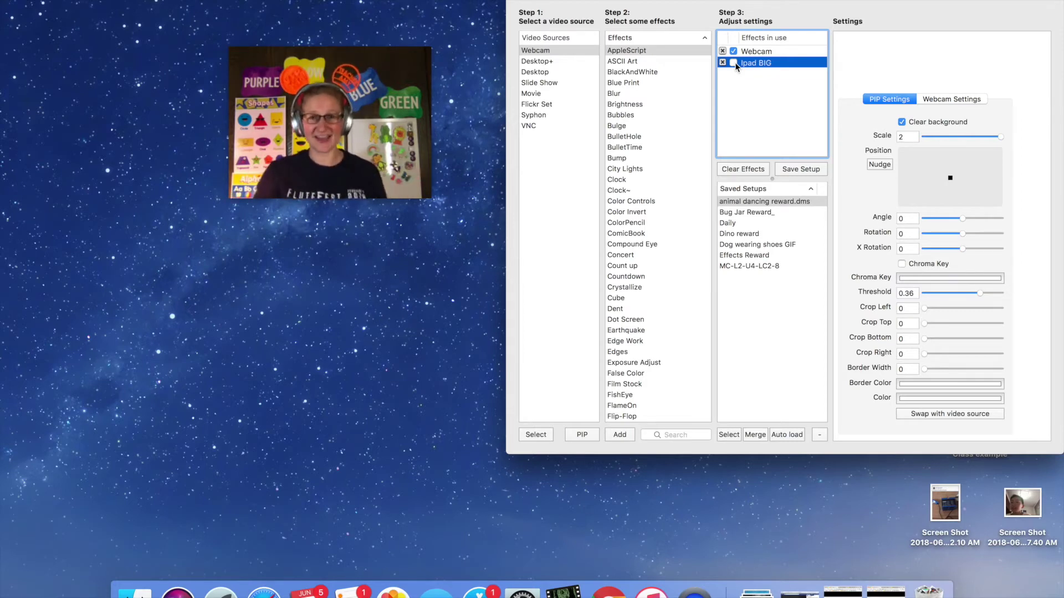
{"action": "left_click", "coordinate": [542, 52]}
- Add a second PIP Webcam layer fed by the iPad camera
{"action": "left_click", "coordinate": [581, 436]}
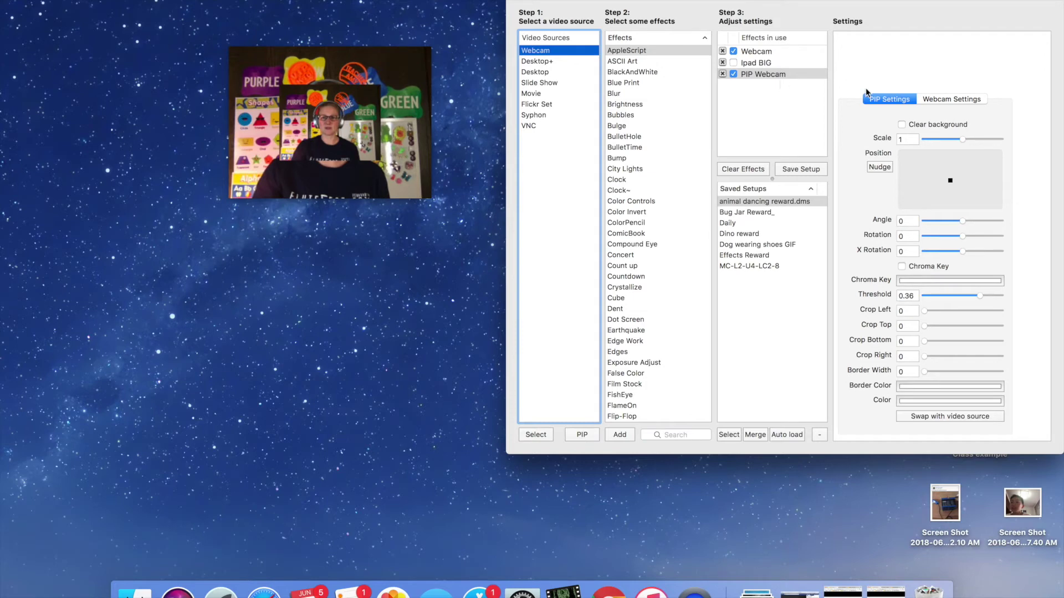
{"action": "left_click", "coordinate": [939, 101]}
{"action": "left_click", "coordinate": [994, 119]}
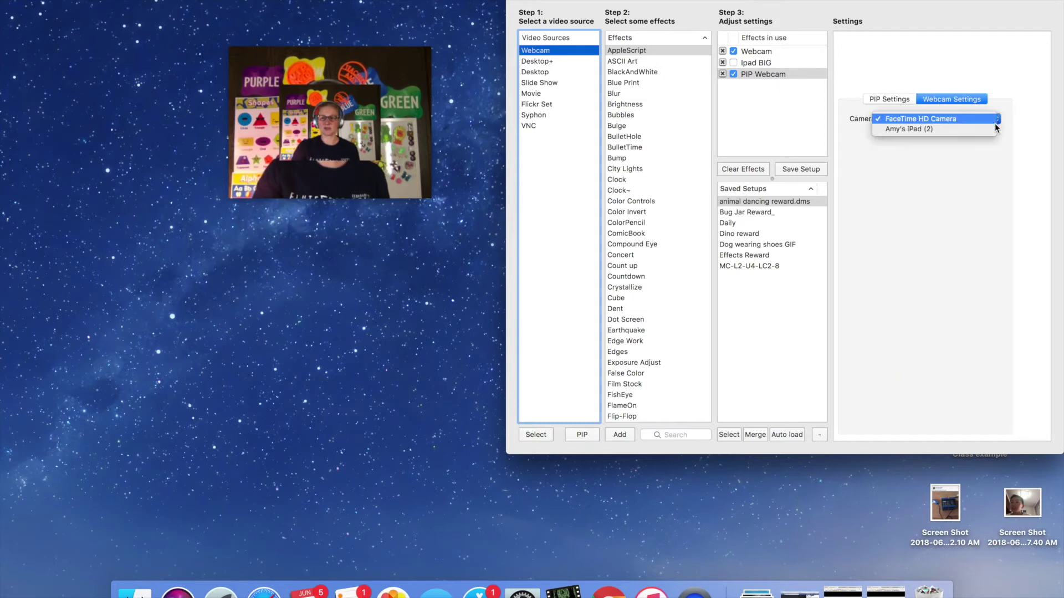
{"action": "left_click", "coordinate": [913, 125]}
{"action": "left_click", "coordinate": [903, 100]}
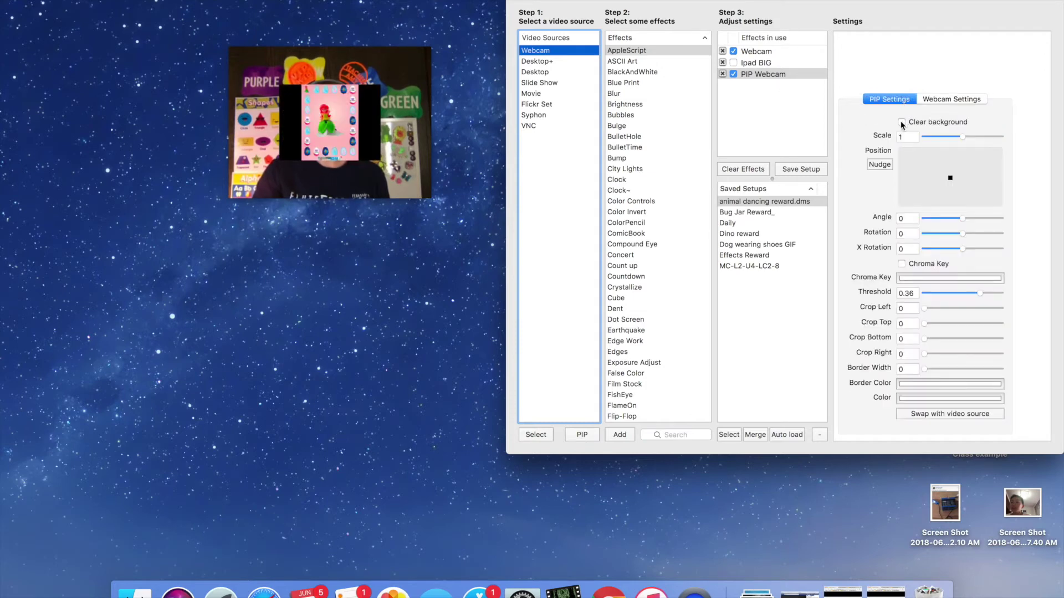
- Clear its background, scale it to 0.60 in the lower-left corner, and name it 'Ipad SMALL'
{"action": "left_click", "coordinate": [902, 123]}
{"action": "left_click_drag", "start_coordinate": [964, 140], "coordinate": [949, 141]}
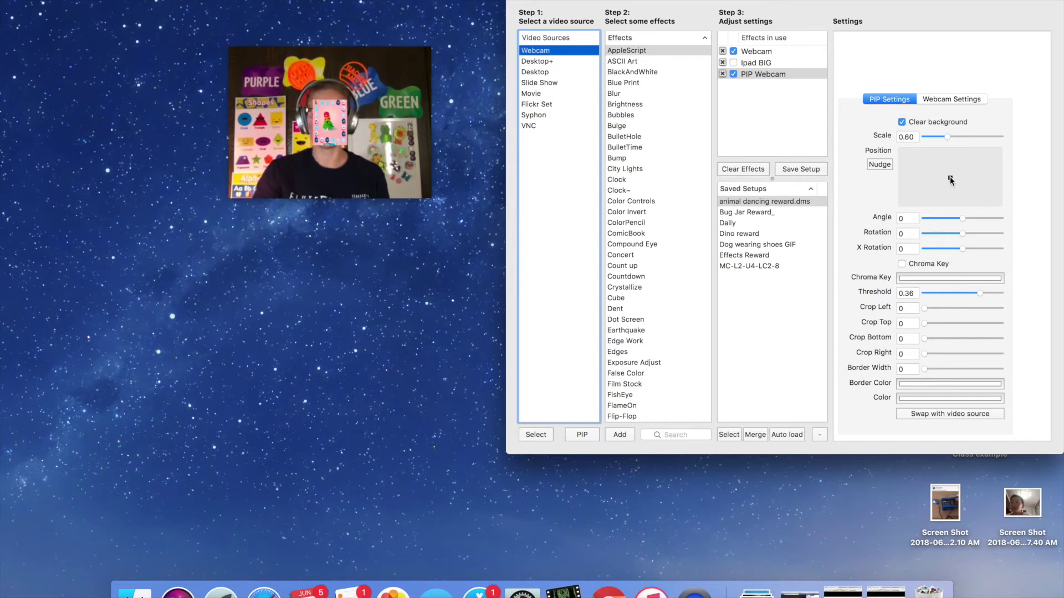
{"action": "left_click_drag", "start_coordinate": [950, 180], "coordinate": [907, 195]}
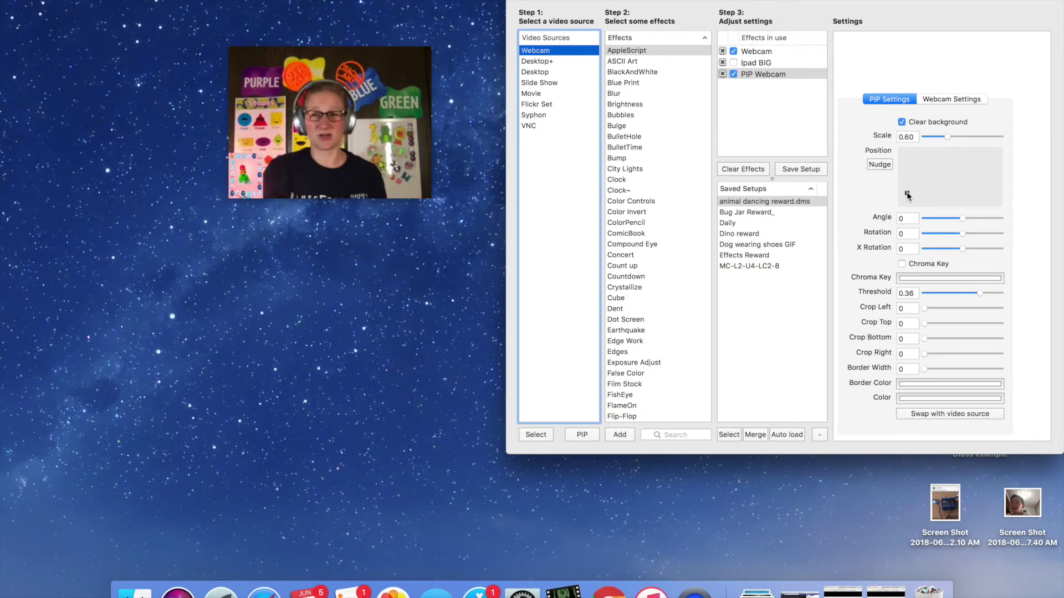
{"action": "double_click", "coordinate": [772, 73]}
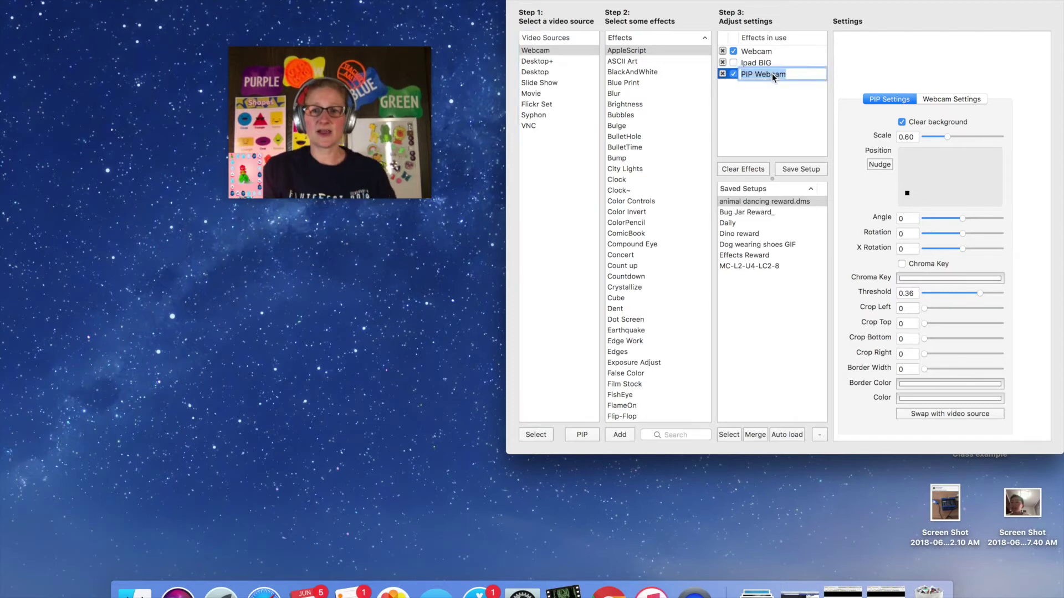
{"action": "type", "text": "Ipad SMALL"}
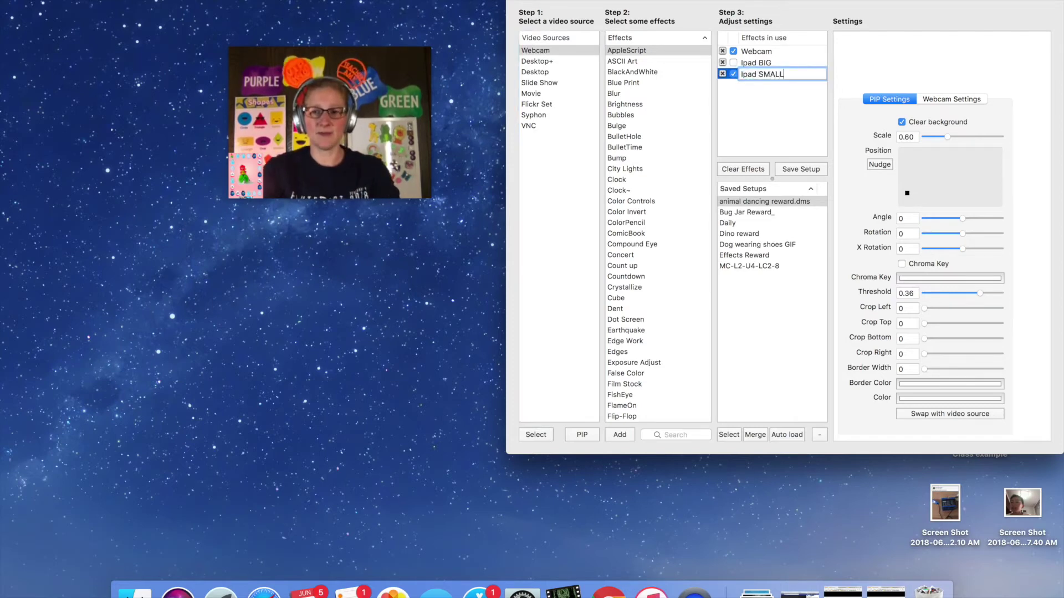
{"action": "key", "text": "Return"}
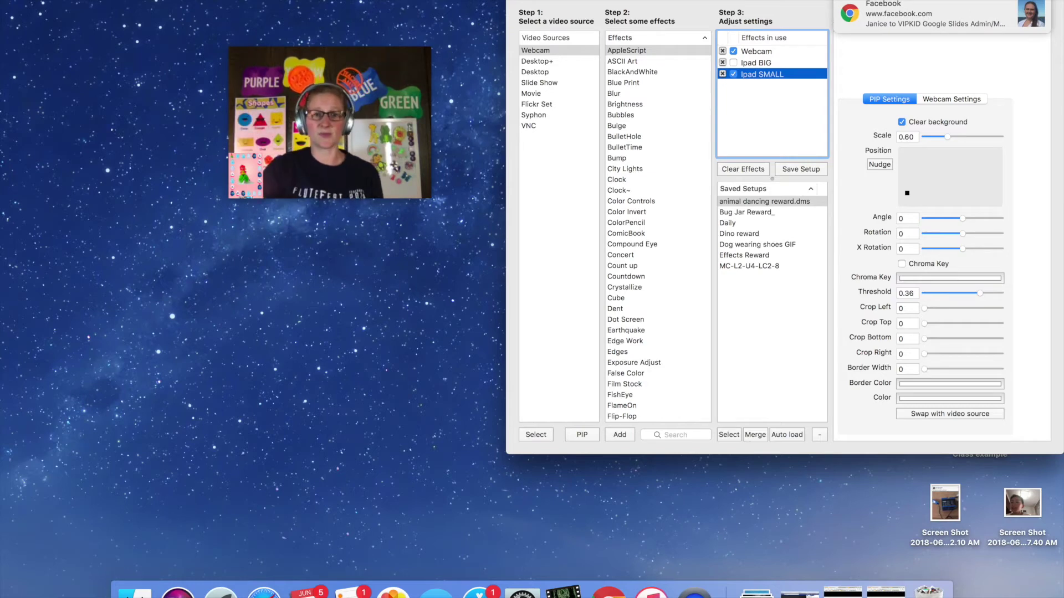
- Switch off Ipad SMALL, select Ipad BIG, and bring up the Save Setup prompt
{"action": "left_click", "coordinate": [734, 74]}
{"action": "left_click", "coordinate": [733, 63]}
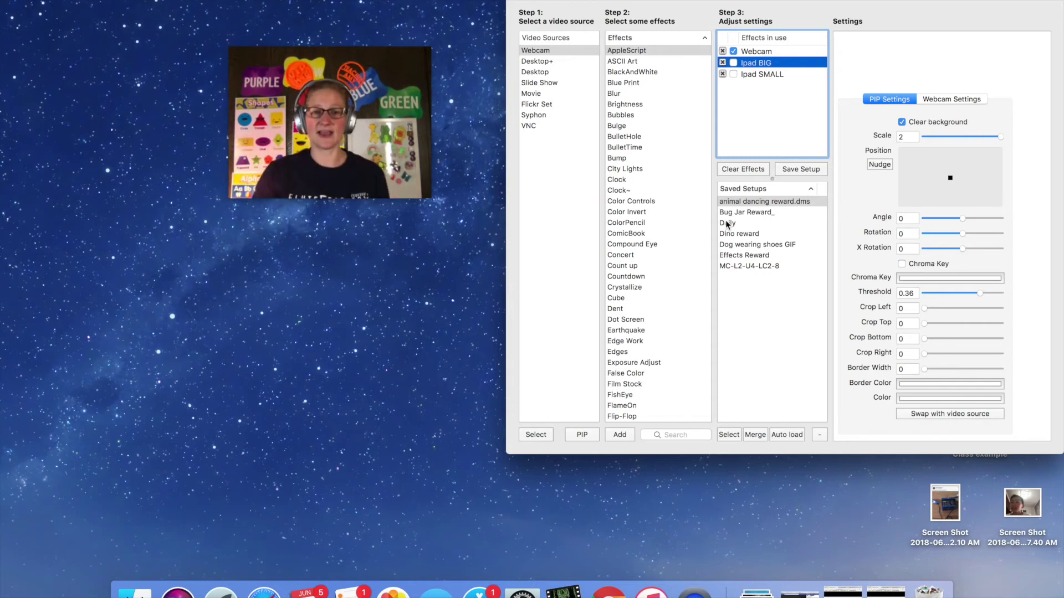
{"action": "left_click", "coordinate": [803, 171]}
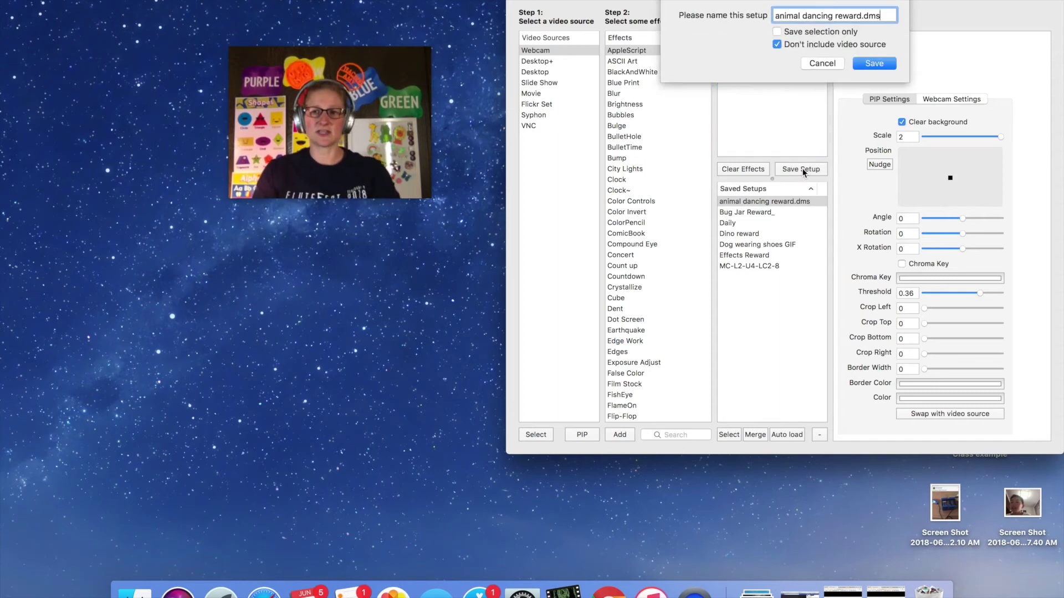
- Save the setup as 'Ipad Rewards', clear the effects, then reload it from Saved Setups
{"action": "key", "text": "BackSpace"}
{"action": "key", "text": "BackSpace"}
{"action": "key", "text": "BackSpace"}
{"action": "key", "text": "BackSpace"}
{"action": "key", "text": "BackSpace"}
{"action": "key", "text": "BackSpace"}
{"action": "key", "text": "BackSpace"}
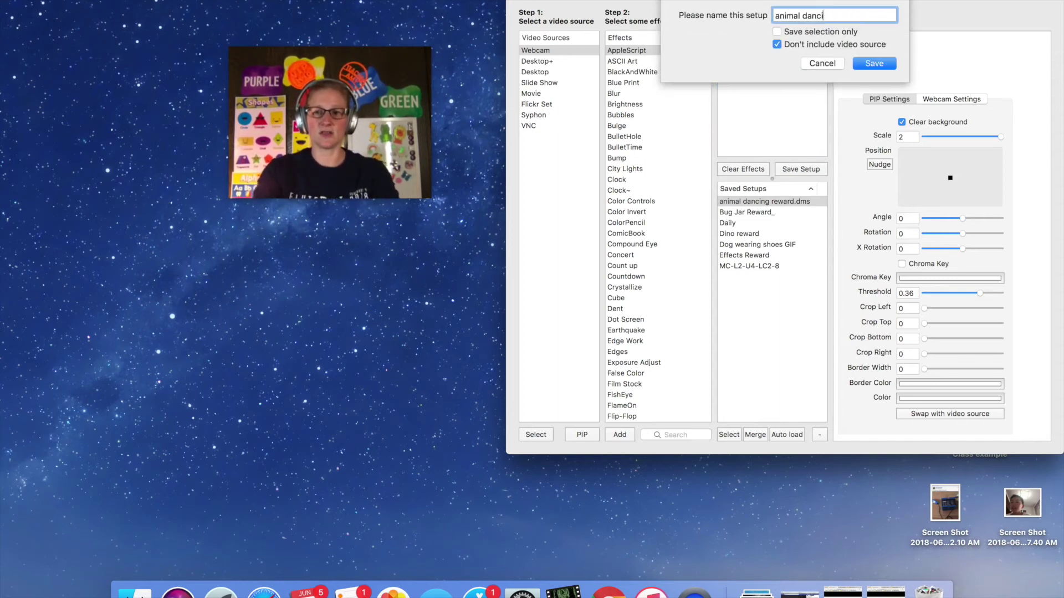
{"action": "key", "text": "BackSpace"}
{"action": "key", "text": "BackSpace"}
{"action": "key", "text": "BackSpace"}
{"action": "key", "text": "BackSpace"}
{"action": "key", "text": "BackSpace"}
{"action": "key", "text": "BackSpace"}
{"action": "type", "text": "Ipad "}
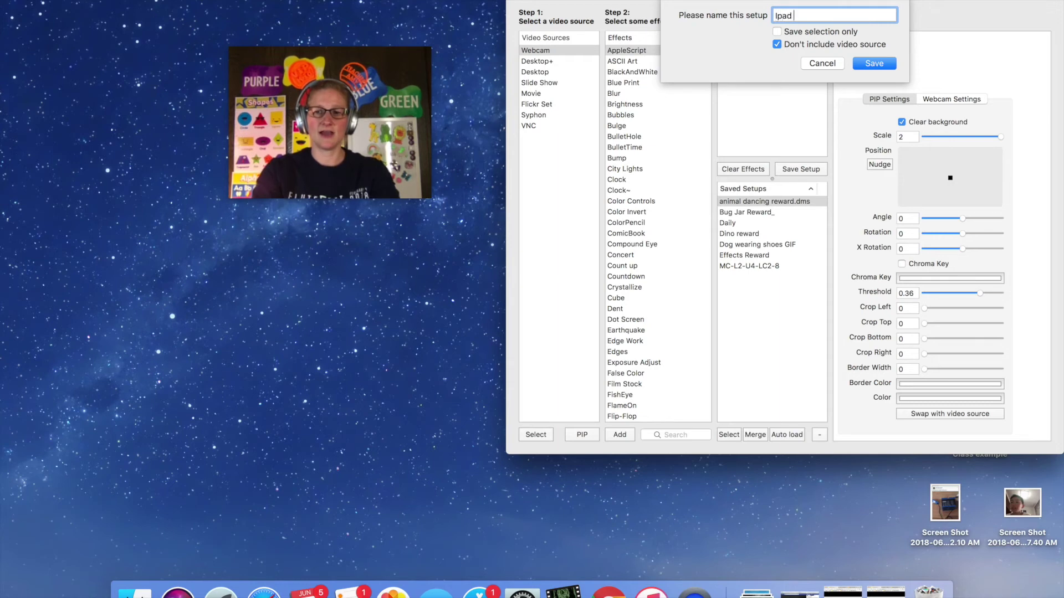
{"action": "type", "text": "Rewards"}
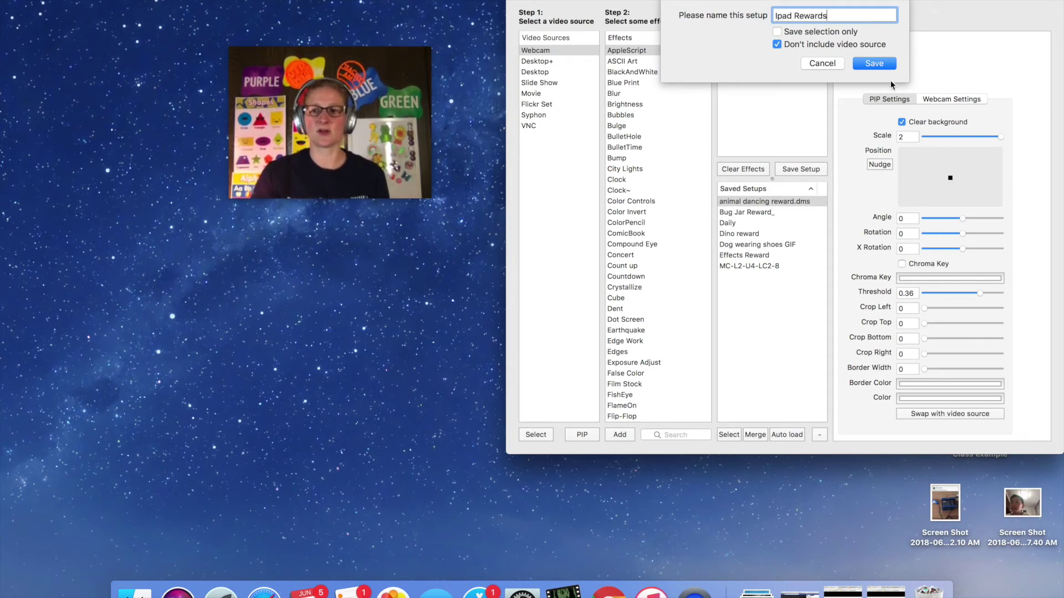
{"action": "left_click", "coordinate": [874, 64]}
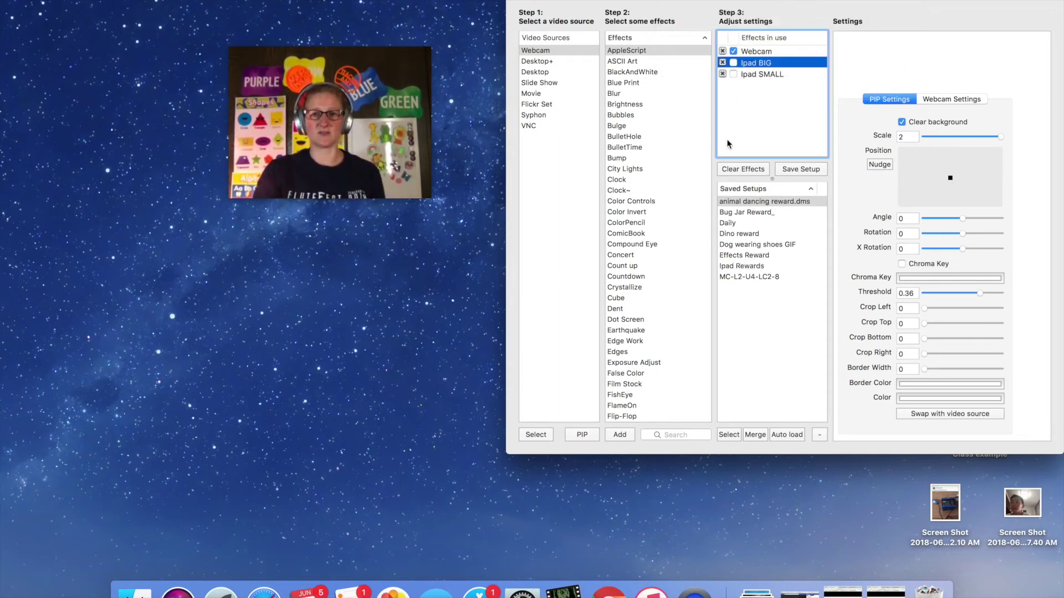
{"action": "left_click", "coordinate": [728, 170]}
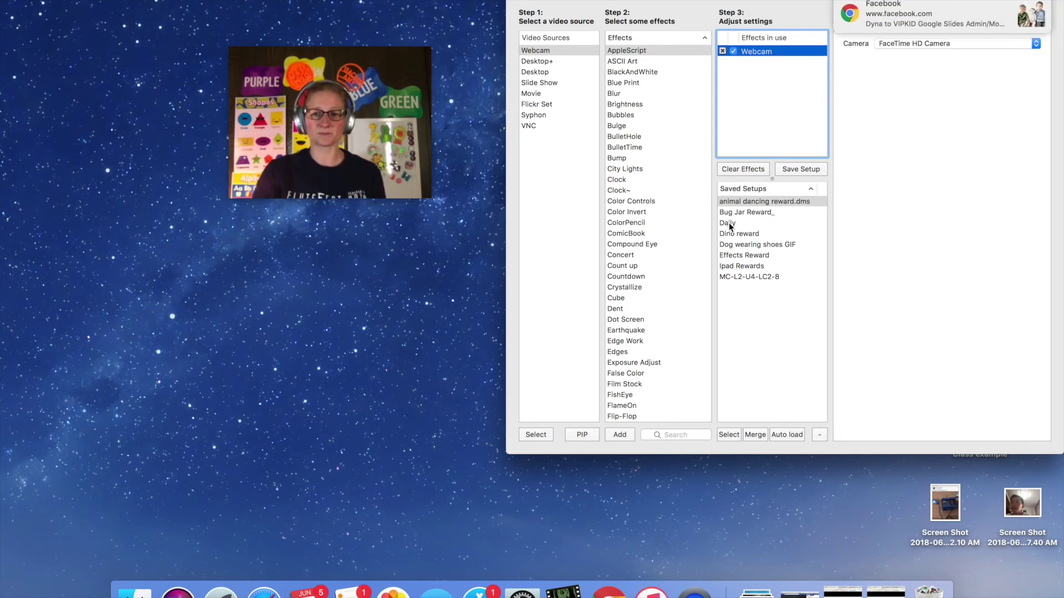
{"action": "double_click", "coordinate": [737, 265]}
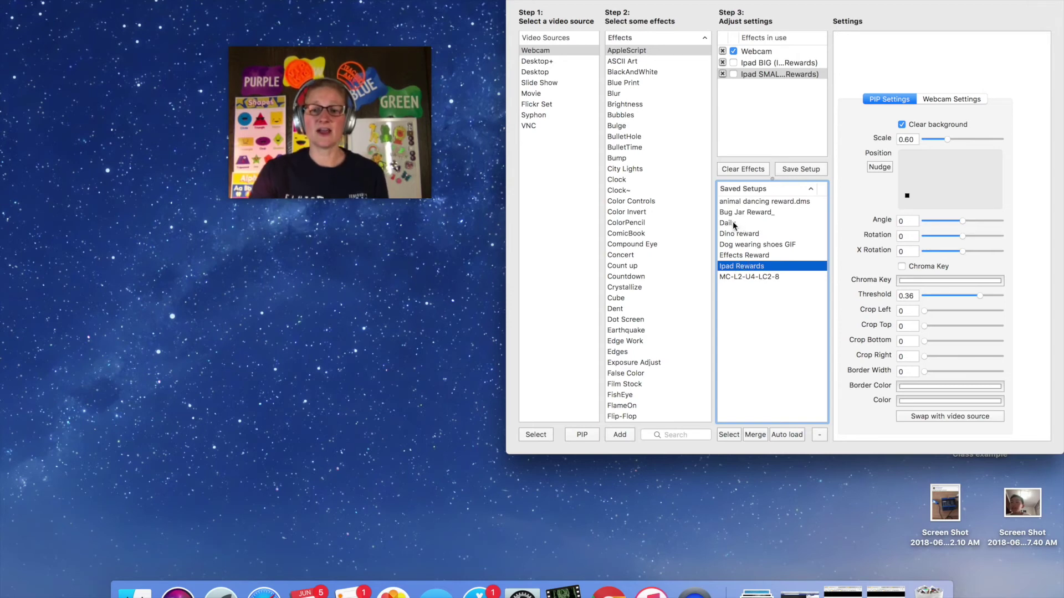
- Restore the Blank Lessons and Blank Rewards slide windows and load the Daily setup
{"action": "left_click", "coordinate": [843, 590]}
{"action": "left_click", "coordinate": [864, 590]}
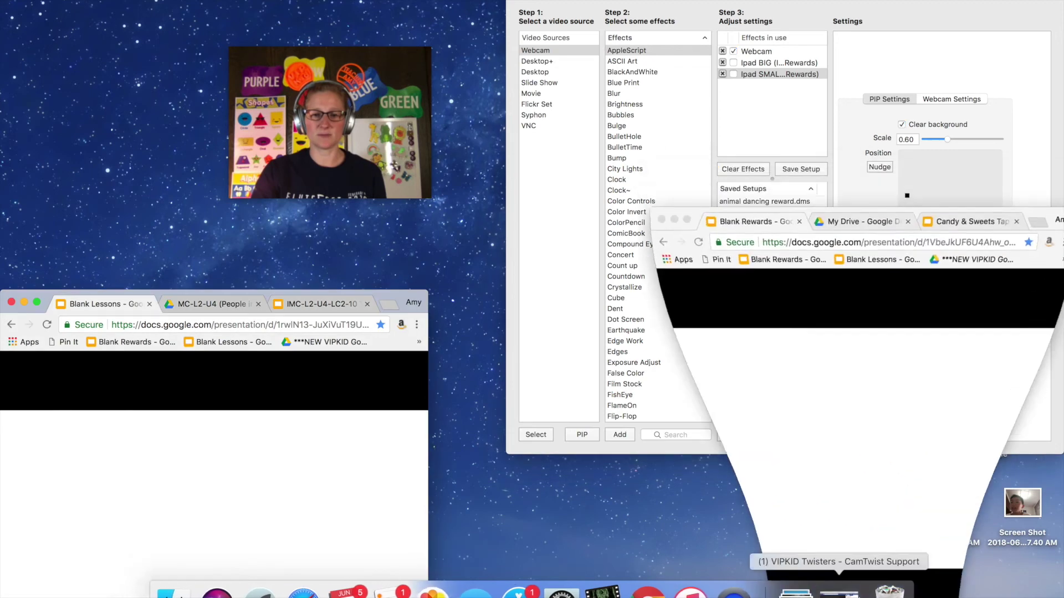
{"action": "left_click", "coordinate": [746, 100]}
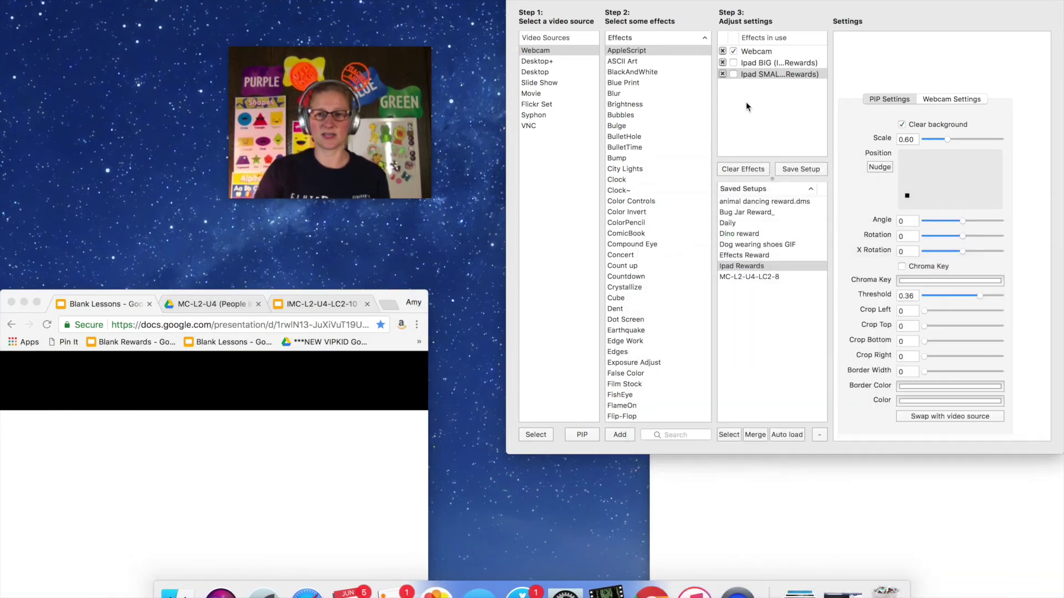
{"action": "left_click", "coordinate": [728, 224]}
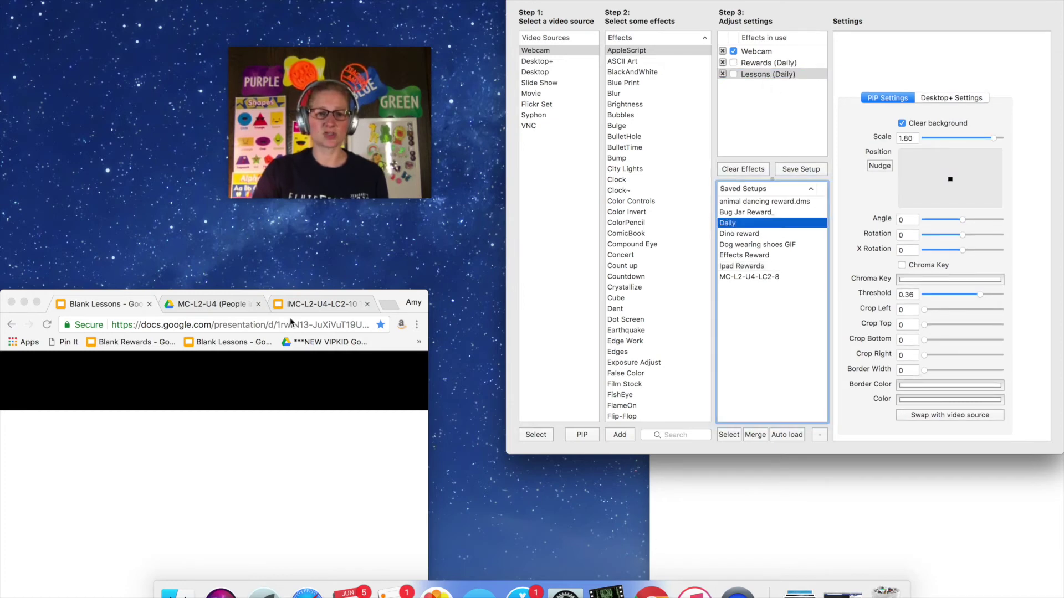
- Test the Rewards (Daily) and Lessons (Daily) overlays, switch them off, then merge in Ipad Rewards
{"action": "left_click", "coordinate": [733, 62]}
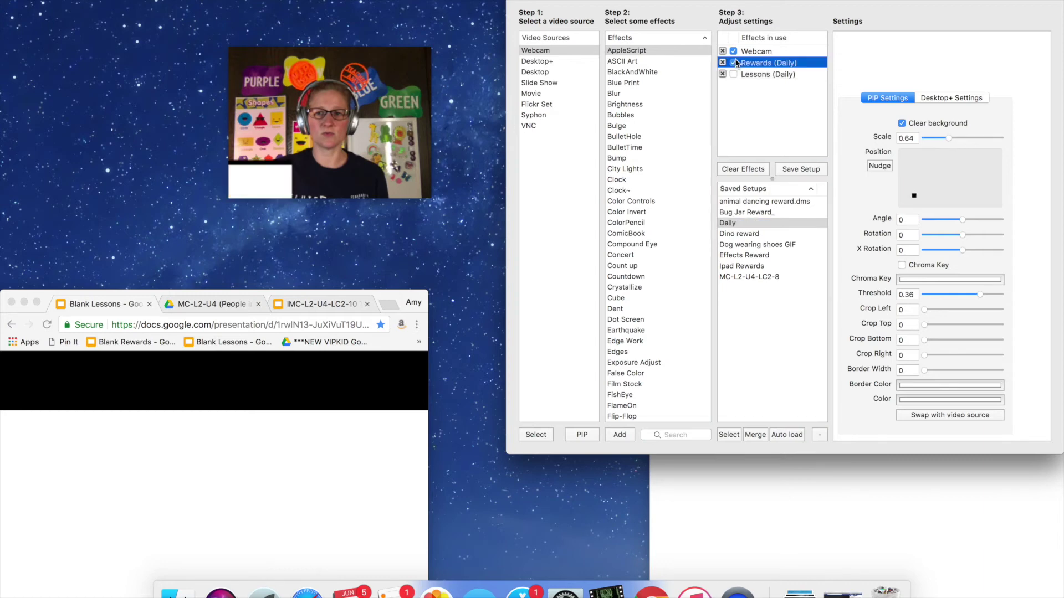
{"action": "left_click", "coordinate": [696, 492]}
{"action": "left_click", "coordinate": [977, 283]}
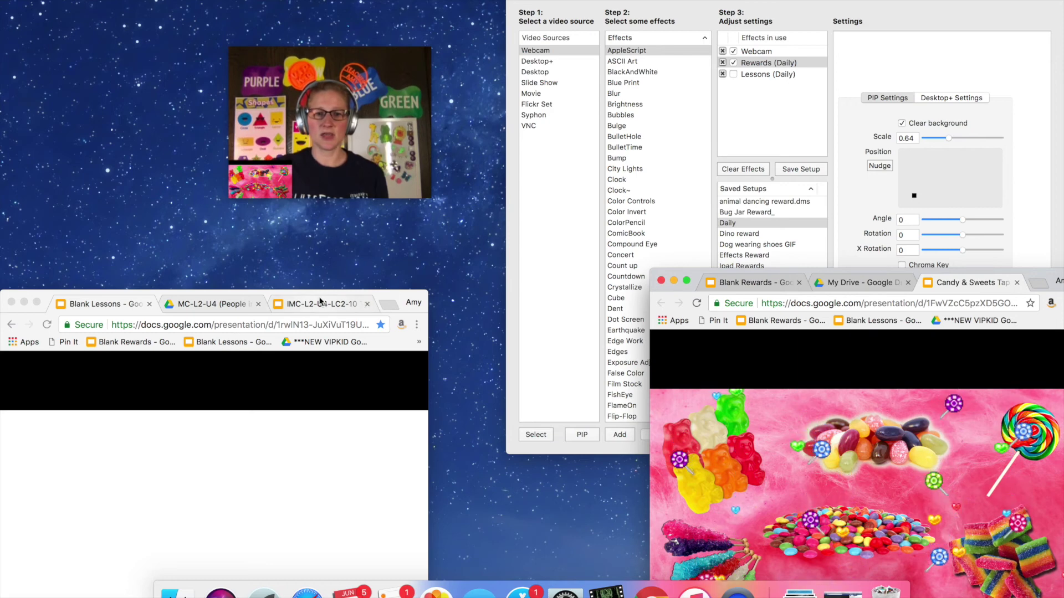
{"action": "left_click", "coordinate": [733, 74]}
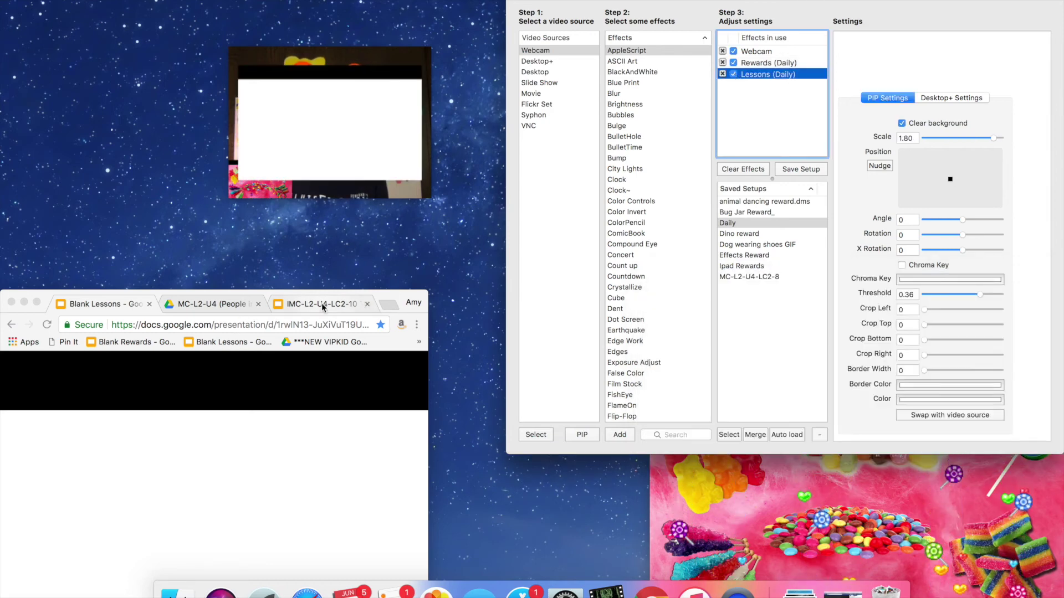
{"action": "left_click", "coordinate": [321, 304]}
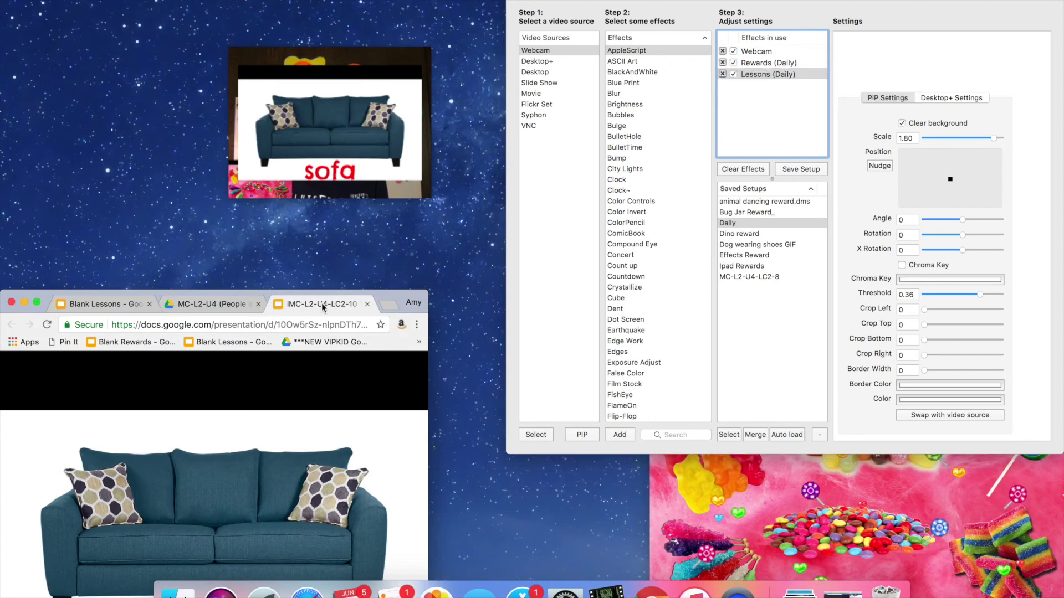
{"action": "left_click", "coordinate": [733, 74]}
{"action": "left_click", "coordinate": [733, 62]}
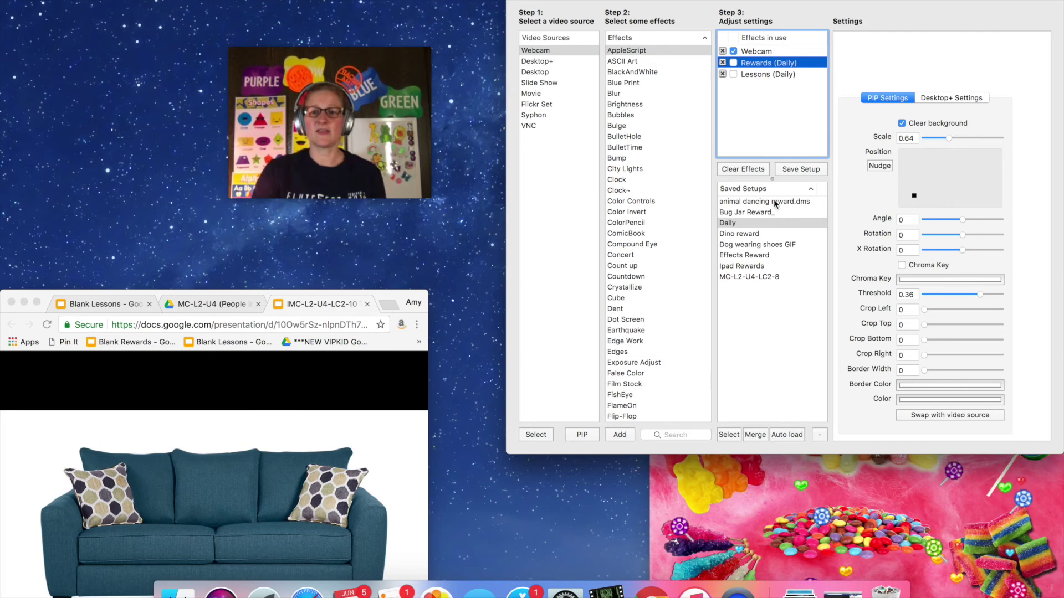
{"action": "left_click", "coordinate": [733, 266]}
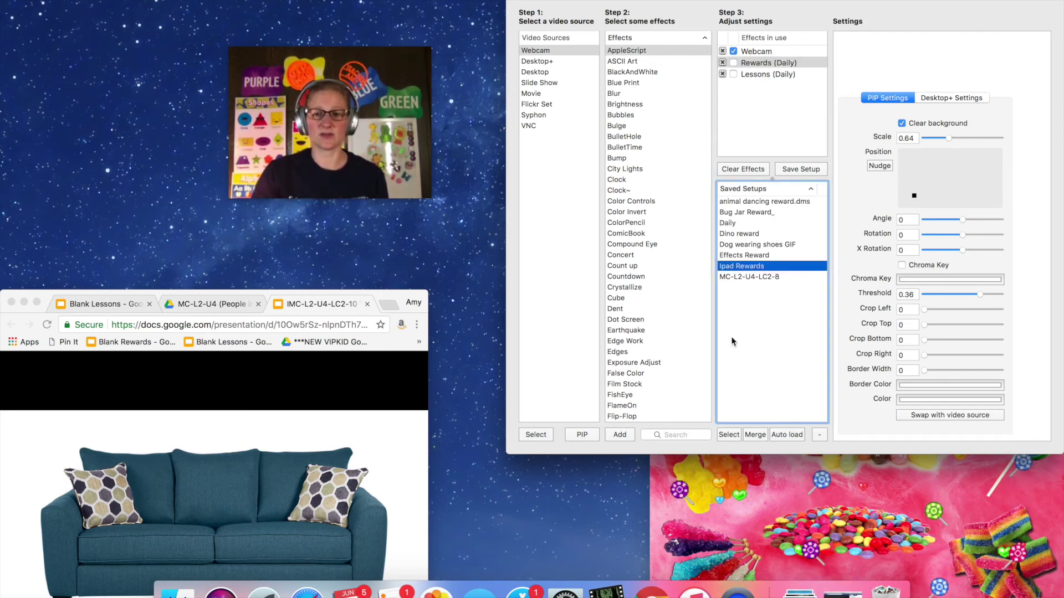
{"action": "left_click", "coordinate": [751, 433]}
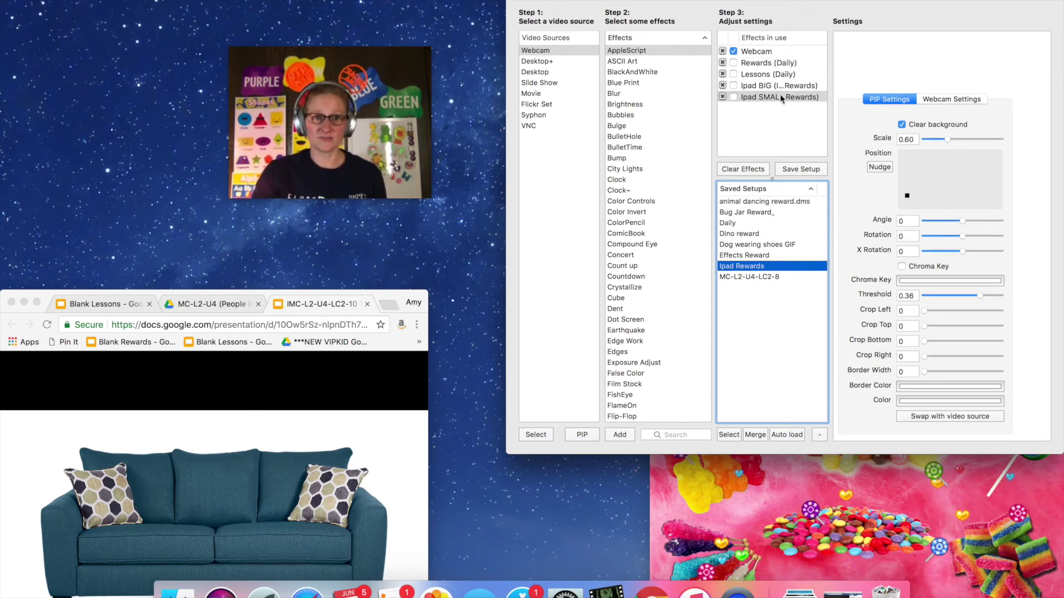
- Test the Rewards, Lessons and Ipad BIG overlays one by one, leaving only the webcam on
{"action": "left_click", "coordinate": [733, 86]}
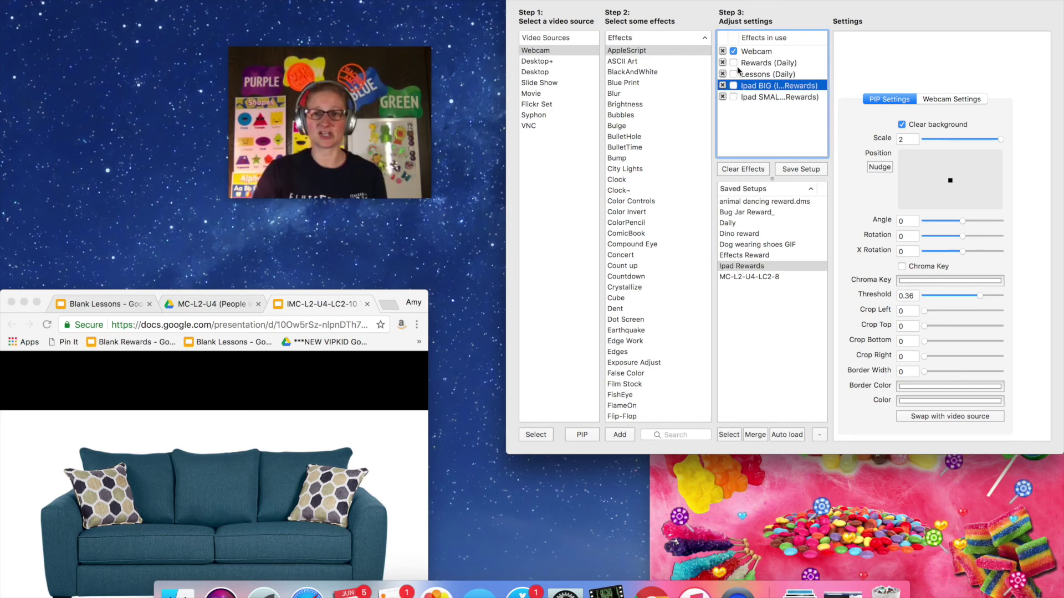
{"action": "left_click", "coordinate": [733, 63]}
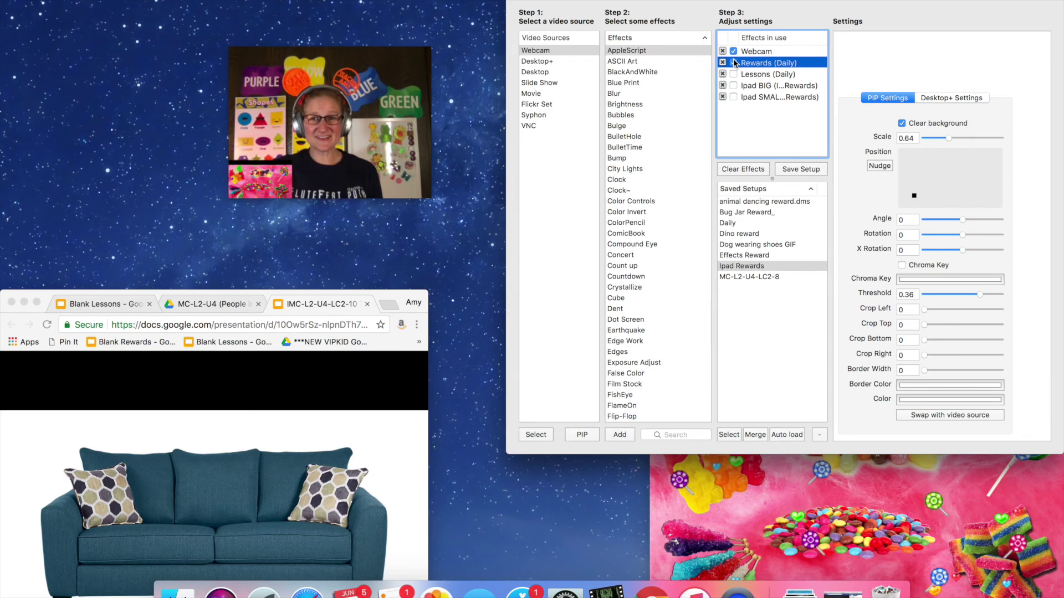
{"action": "left_click", "coordinate": [734, 74]}
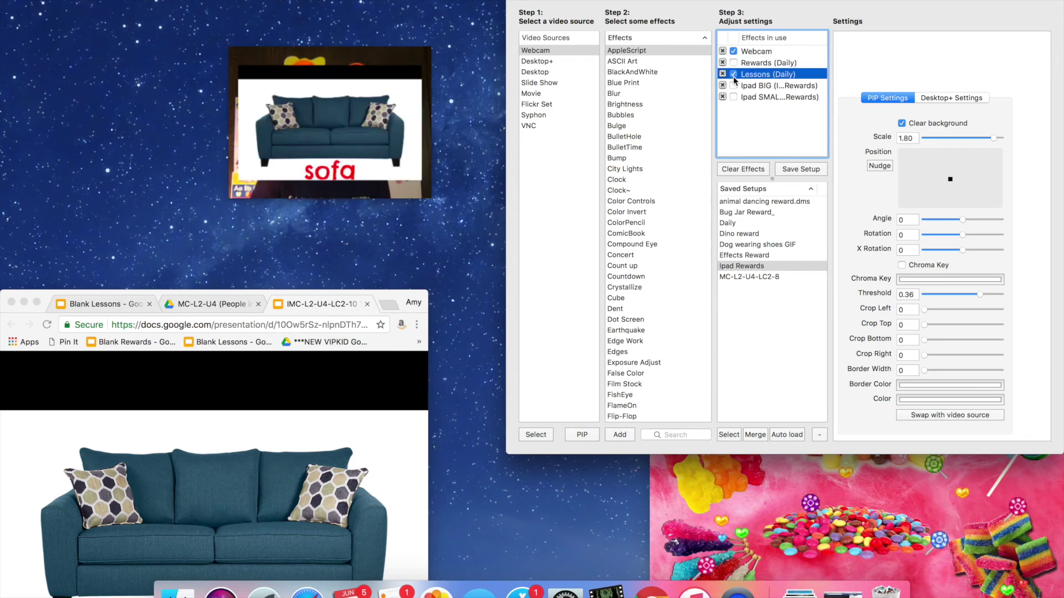
{"action": "left_click", "coordinate": [734, 78]}
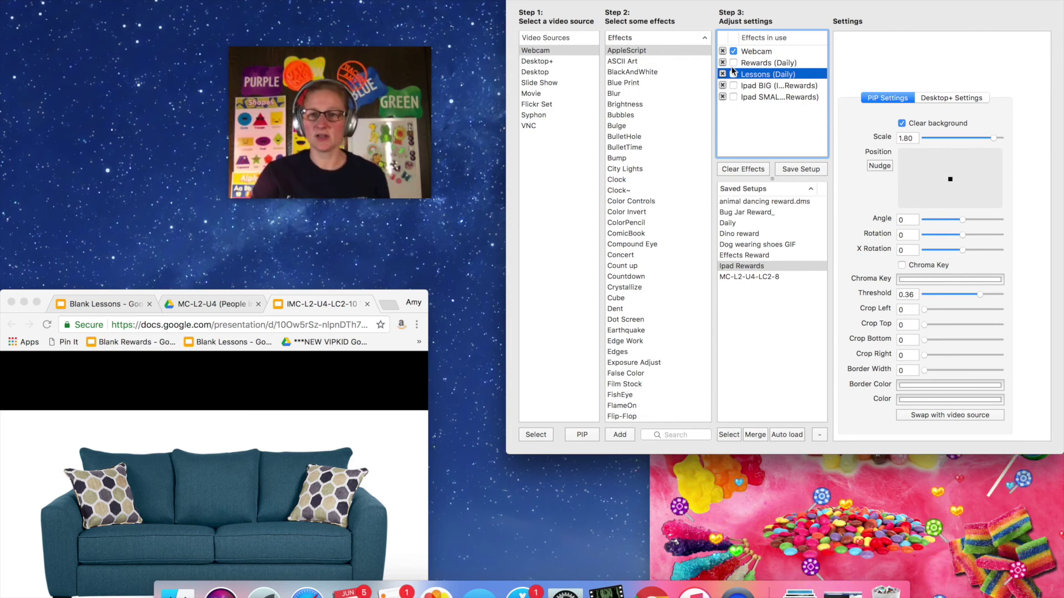
{"action": "left_click", "coordinate": [734, 85]}
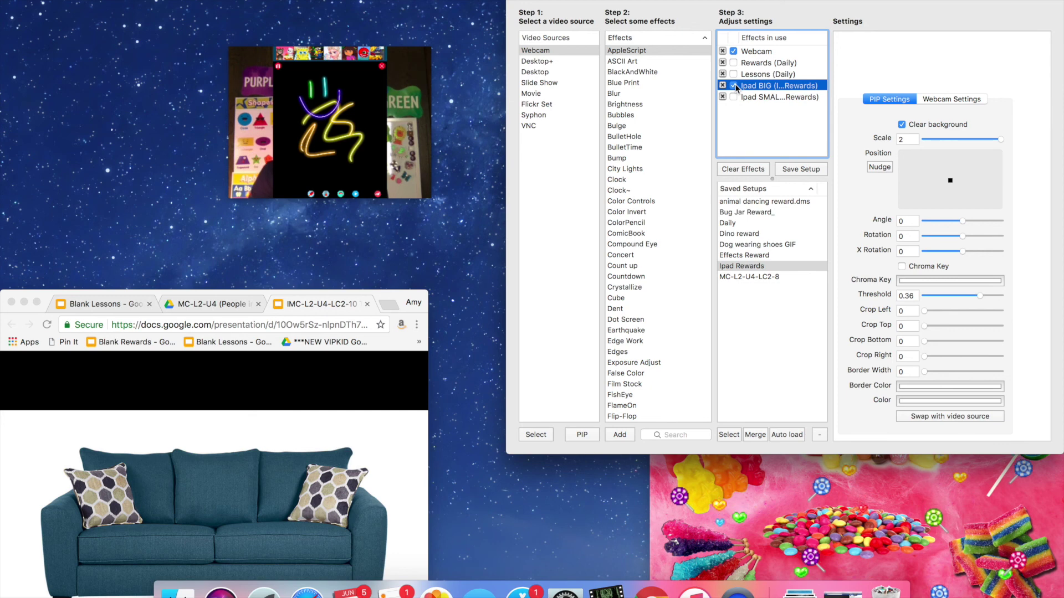
{"action": "left_click", "coordinate": [735, 85]}
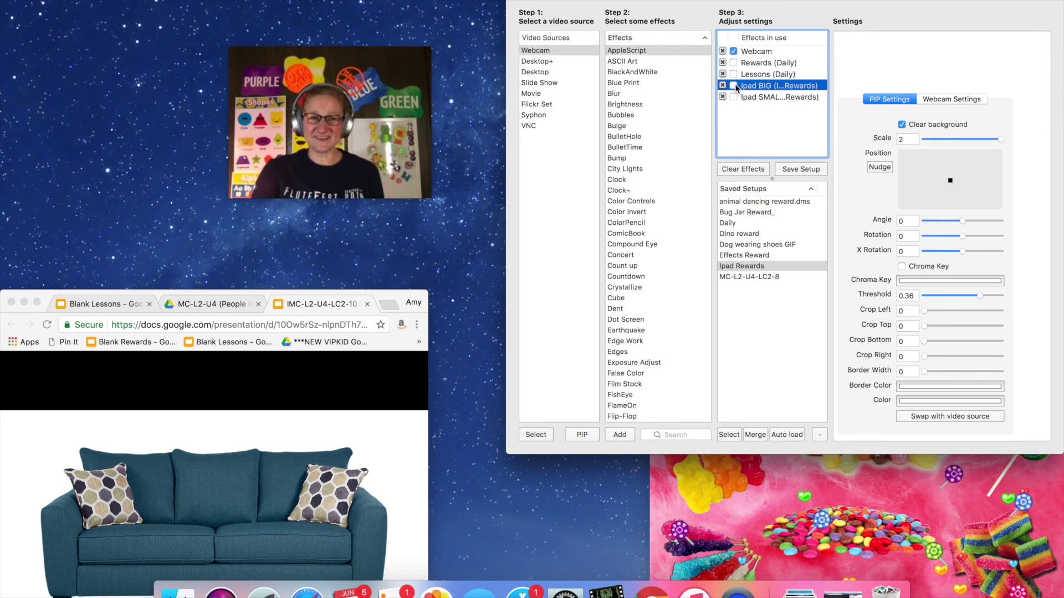